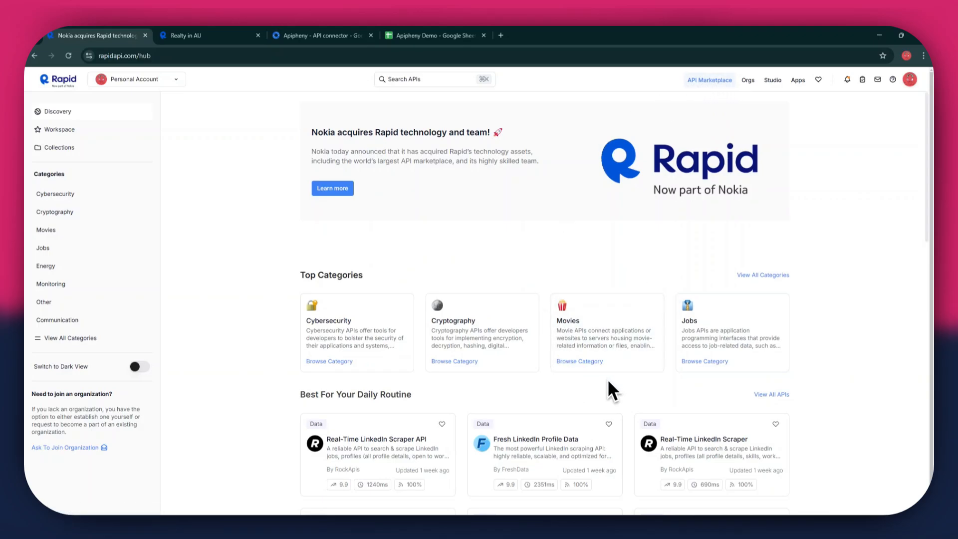
# Browse the Rapid API hub and search the marketplace for "realty"
pyautogui.scroll(-10, 607, 378)
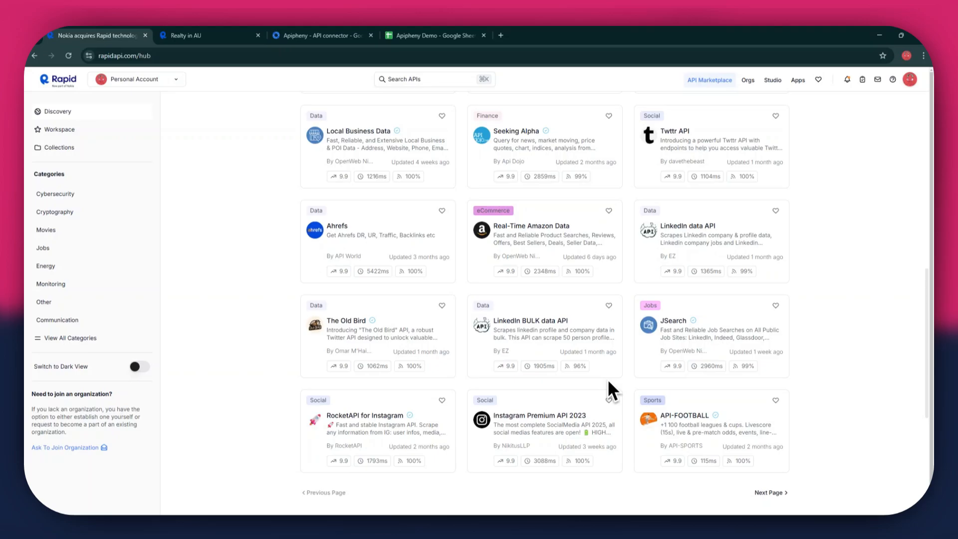
pyautogui.scroll(10, 607, 378)
pyautogui.click(403, 82)
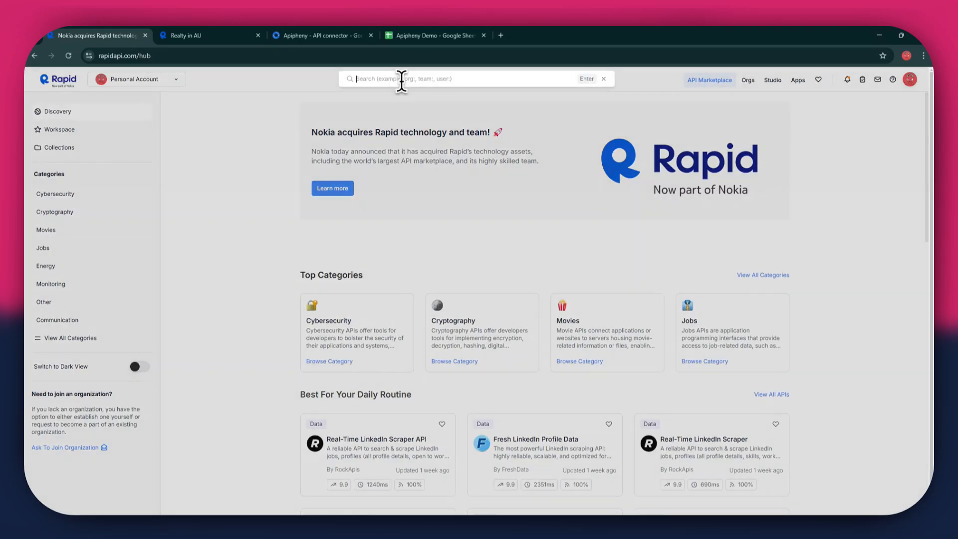
pyautogui.write('realty')
pyautogui.press('Return')
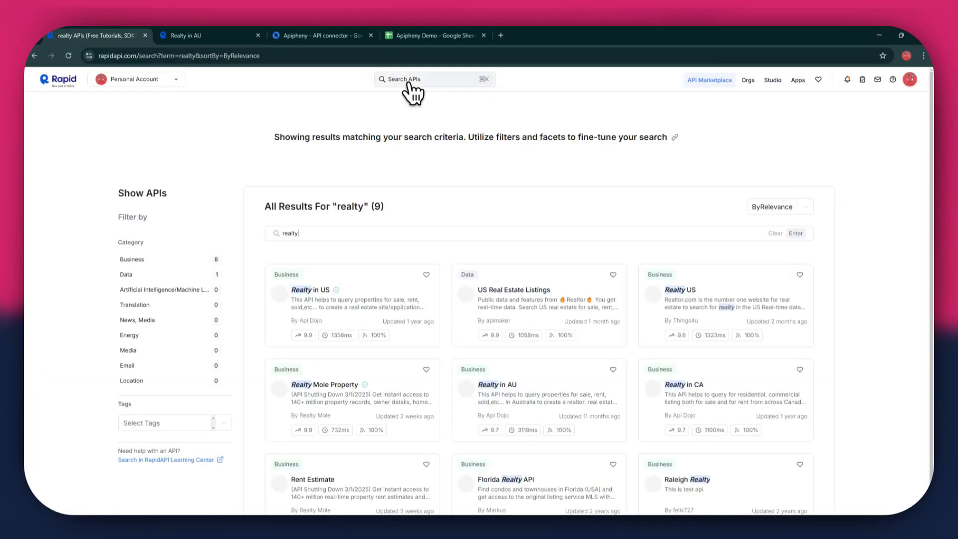
pyautogui.scroll(-1, 573, 338)
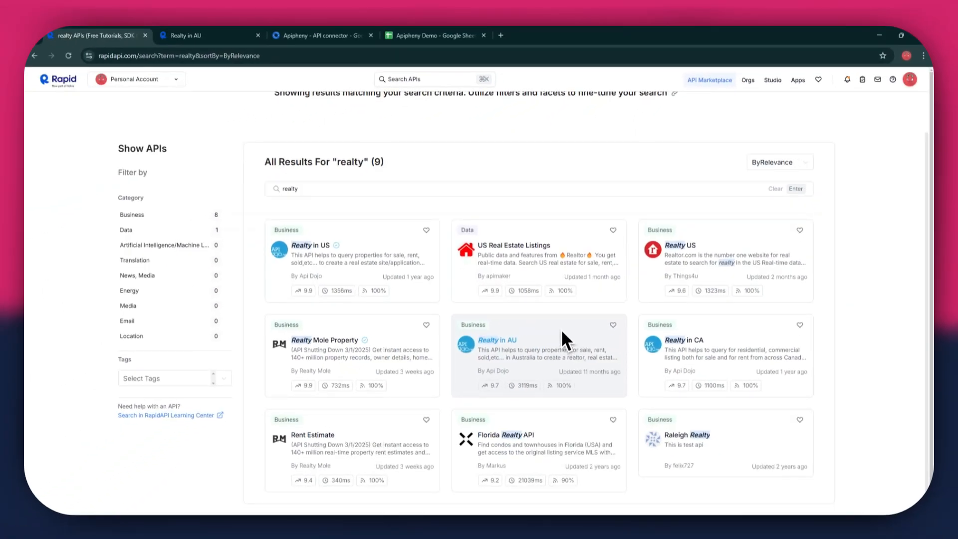
# Subscribe to the free Basic plan of the Realty in AU API and return to its endpoint playground
pyautogui.click(236, 31)
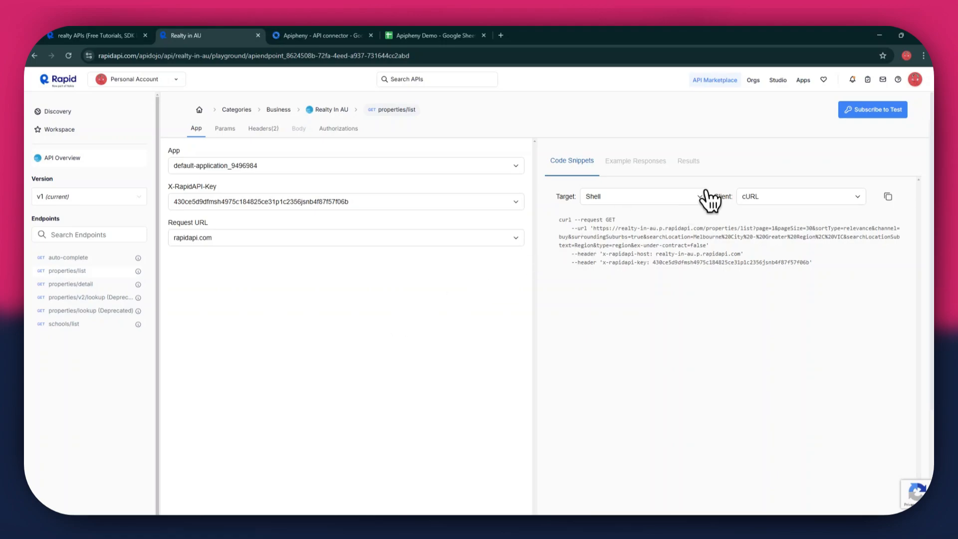
pyautogui.click(868, 114)
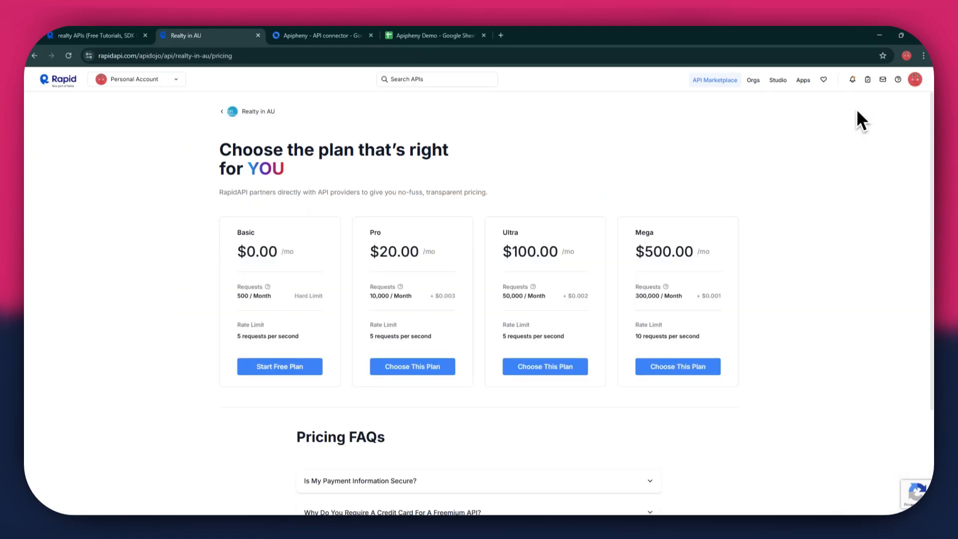
pyautogui.moveTo(246, 232); pyautogui.dragTo(279, 231)
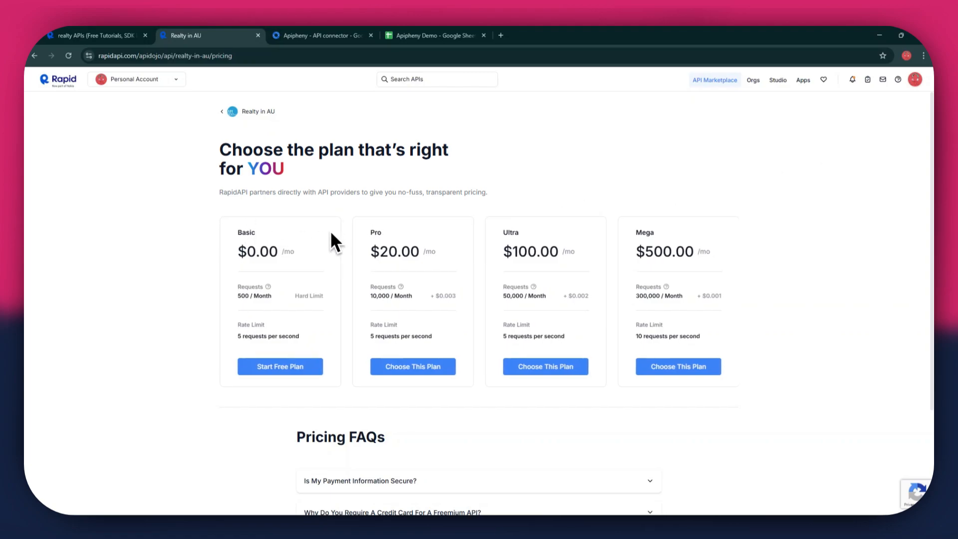
pyautogui.moveTo(371, 231); pyautogui.dragTo(407, 229)
pyautogui.moveTo(642, 231); pyautogui.dragTo(836, 231)
pyautogui.click(836, 231)
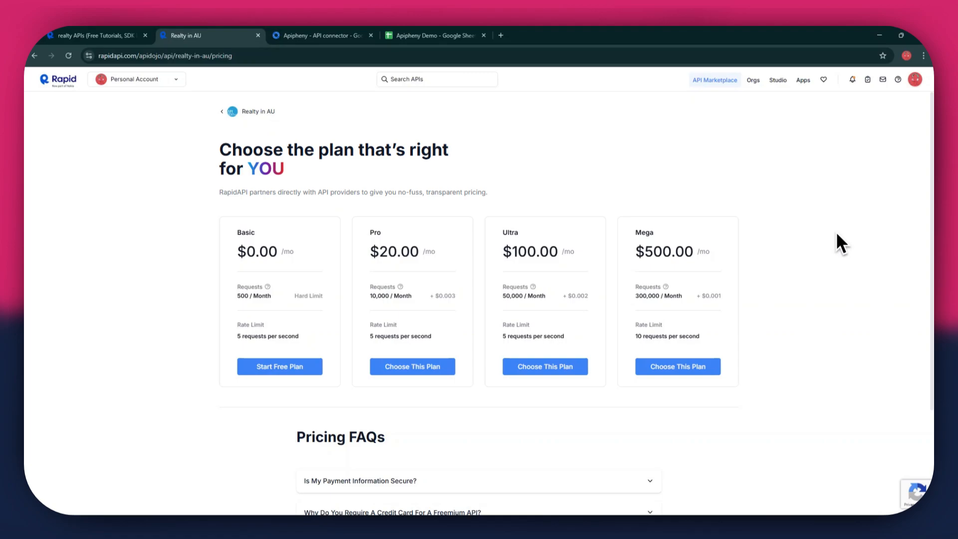
pyautogui.click(277, 368)
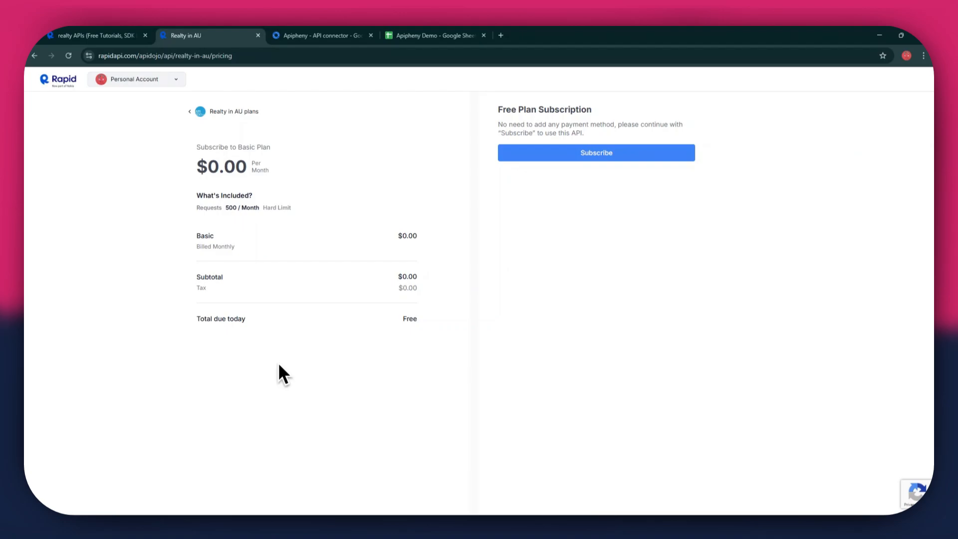
pyautogui.click(579, 155)
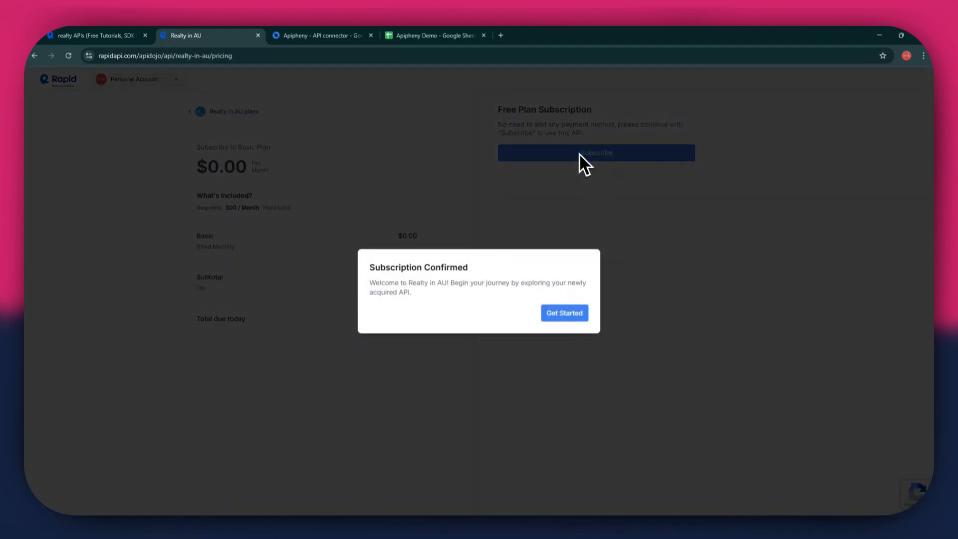
pyautogui.click(564, 314)
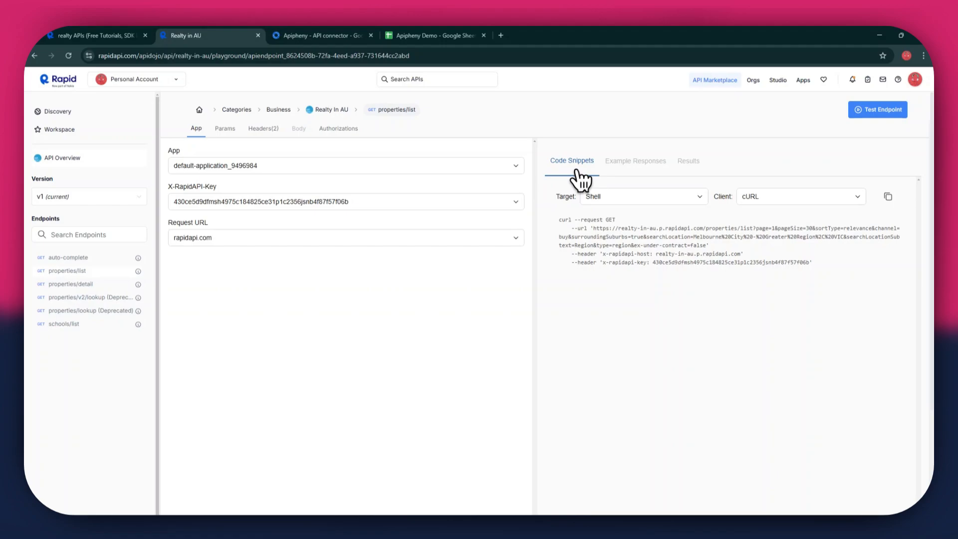
# Set the properties/list code snippet to target Shell with cURL as the client
pyautogui.click(624, 198)
pyautogui.click(618, 274)
pyautogui.click(776, 197)
pyautogui.click(772, 222)
# Check the Apipheny add-on's marketplace page, then open Apipheny's Import API in the Apipheny Demo spreadsheet
pyautogui.click(317, 43)
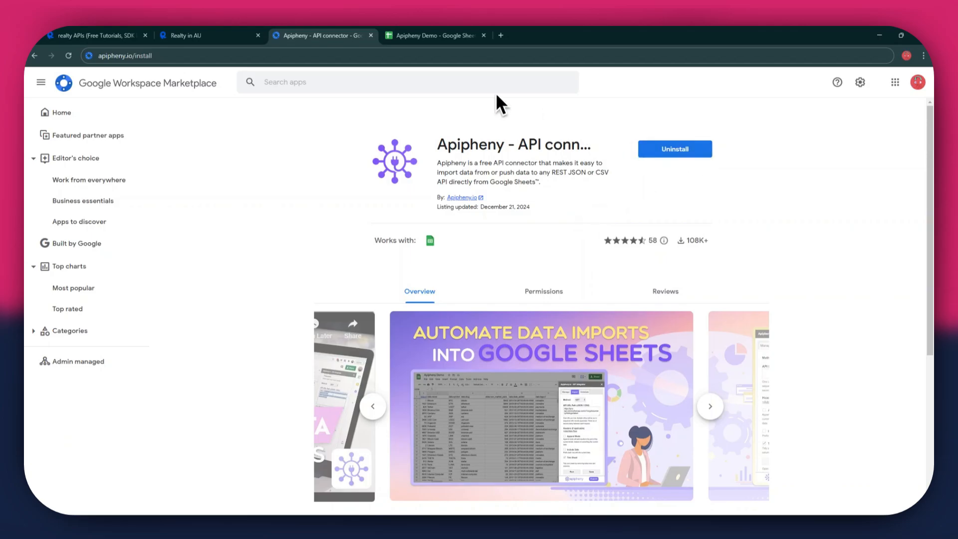
pyautogui.click(412, 45)
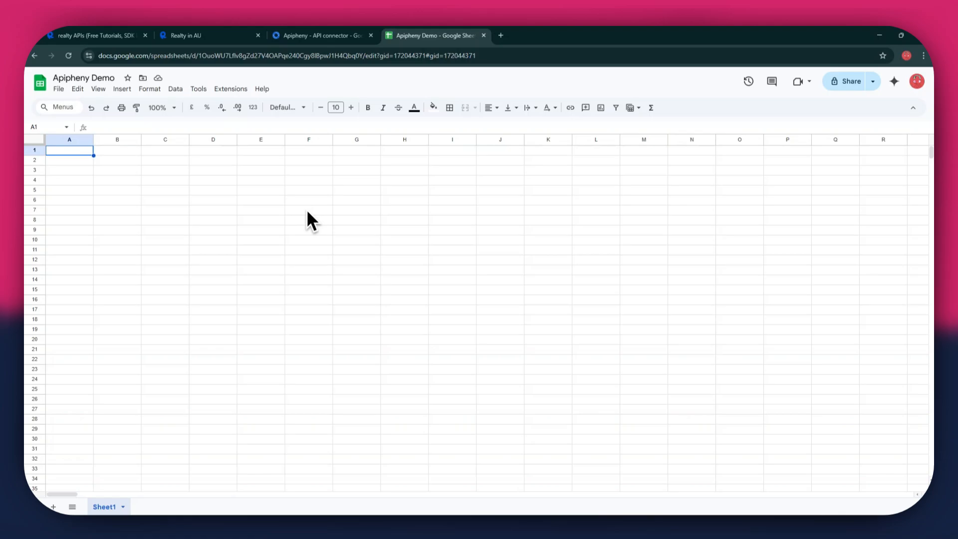
pyautogui.click(230, 90)
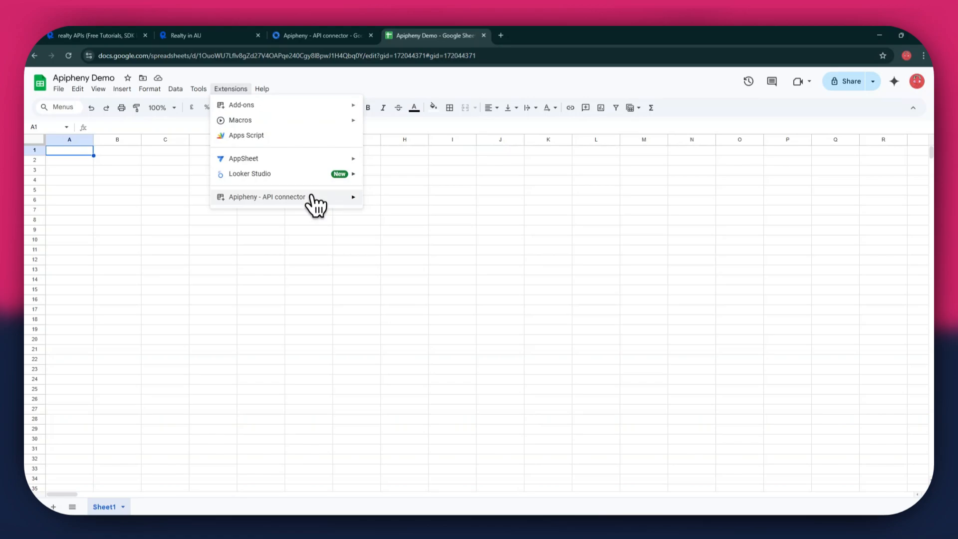
pyautogui.moveTo(314, 201)
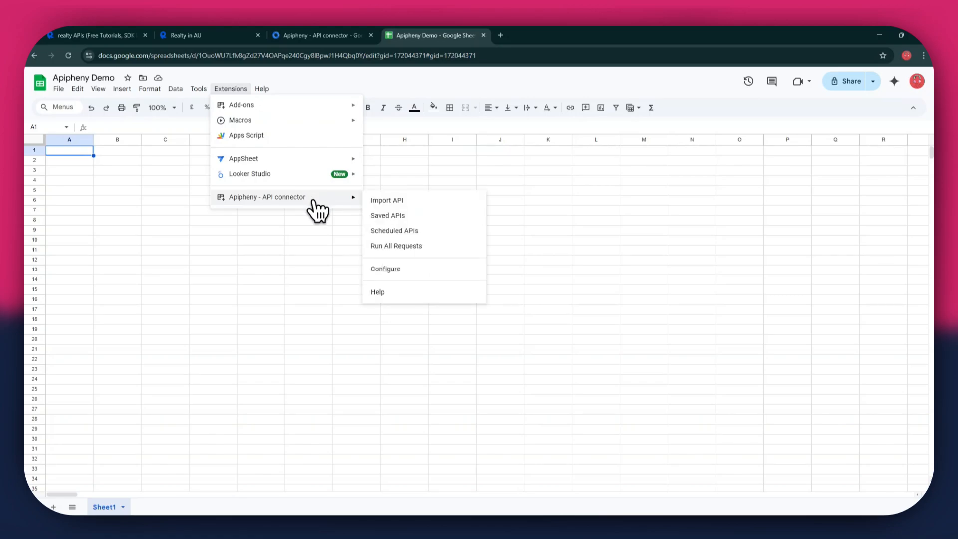
pyautogui.click(405, 201)
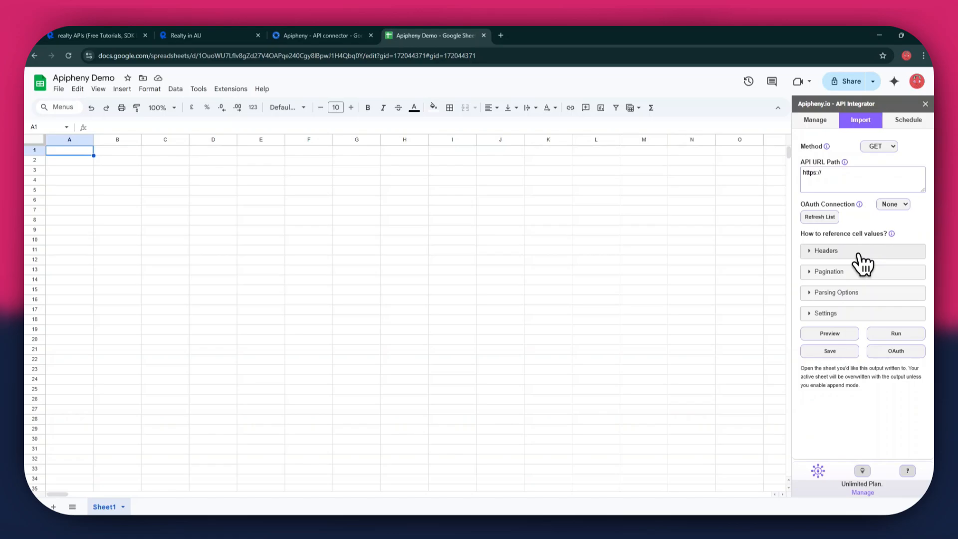
# Copy the request URL from the Realty in AU cURL snippet into Apipheny's API URL Path, replacing the placeholder
pyautogui.click(176, 30)
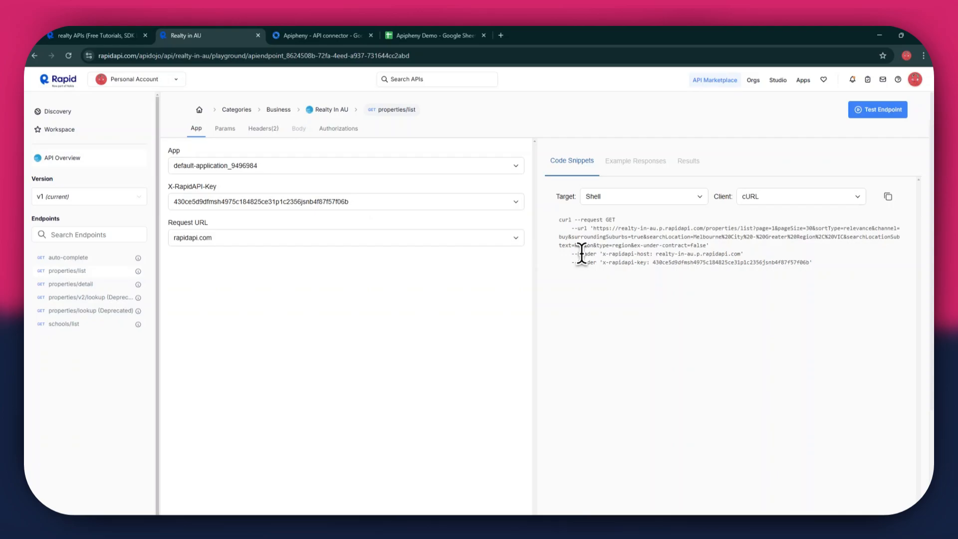
pyautogui.moveTo(594, 228); pyautogui.dragTo(708, 244)
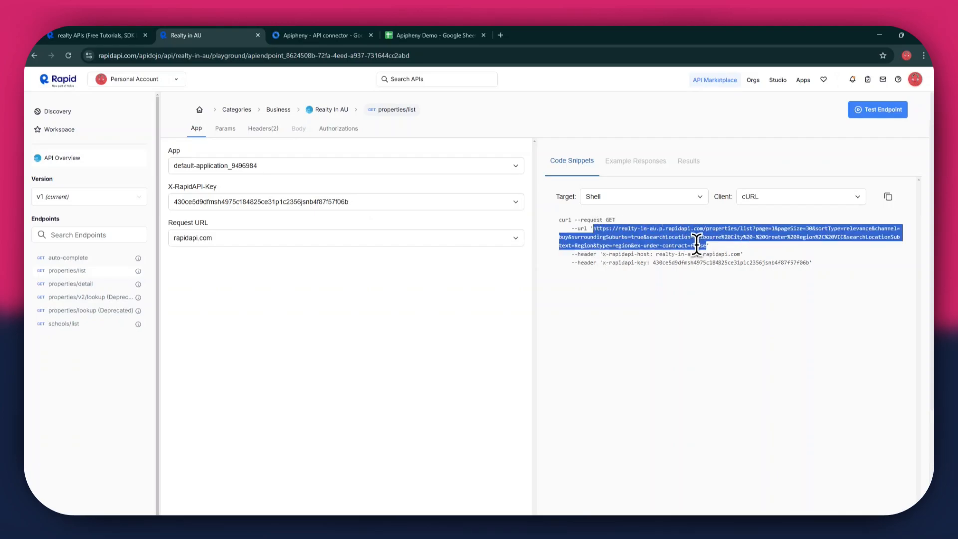
pyautogui.click(448, 36)
pyautogui.click(845, 174)
pyautogui.hotkey('ctrl', 'a')
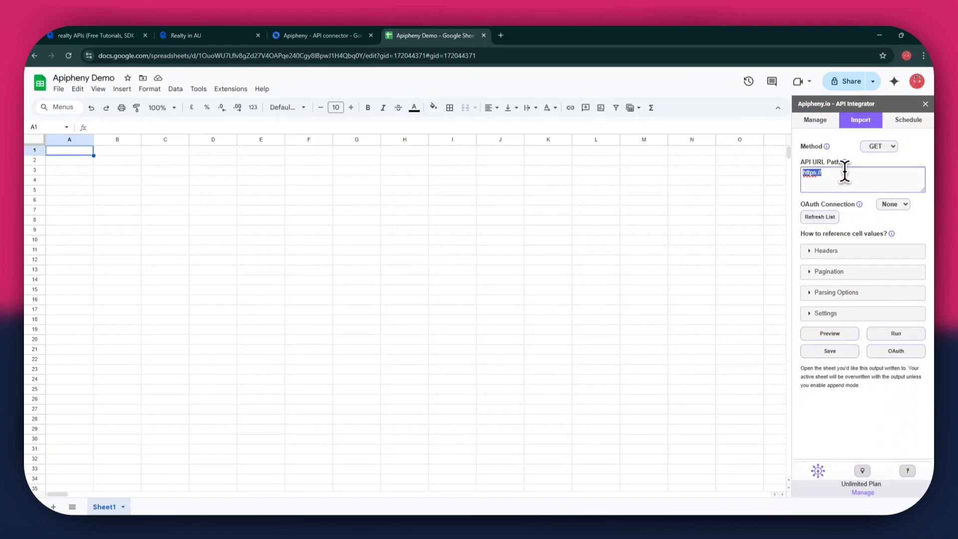
pyautogui.hotkey('ctrl', 'v')
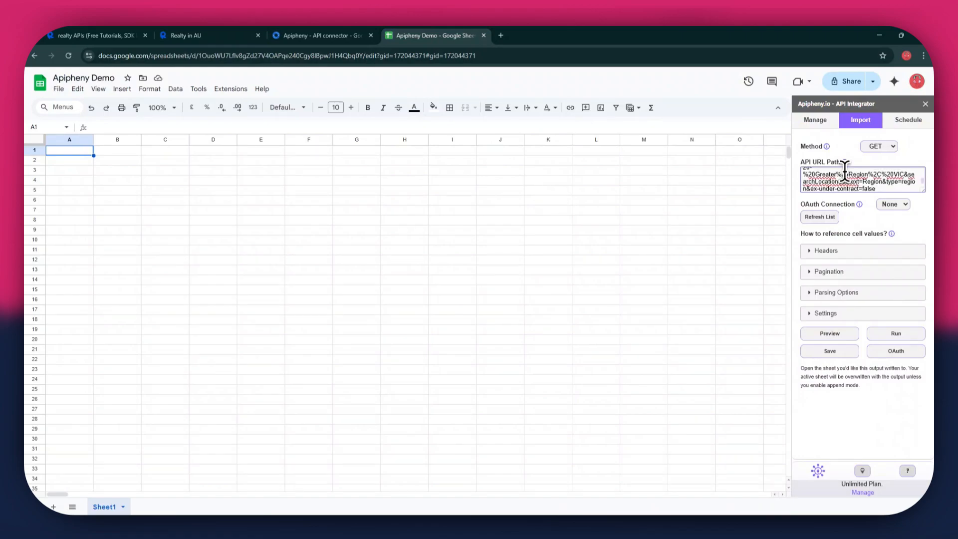
# Add two request headers in Apipheny and copy x-rapidapi-host from the cURL snippet as the first header's key
pyautogui.click(819, 252)
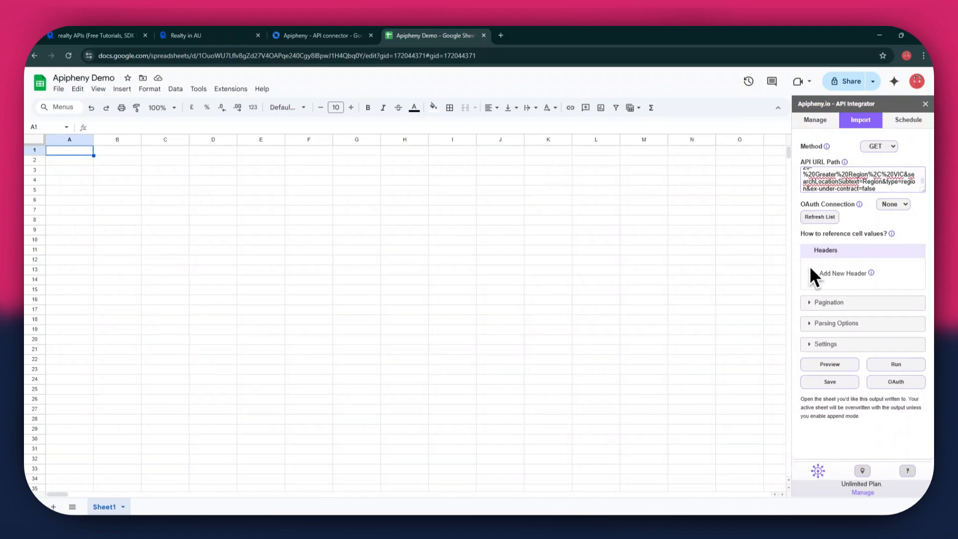
pyautogui.click(827, 288)
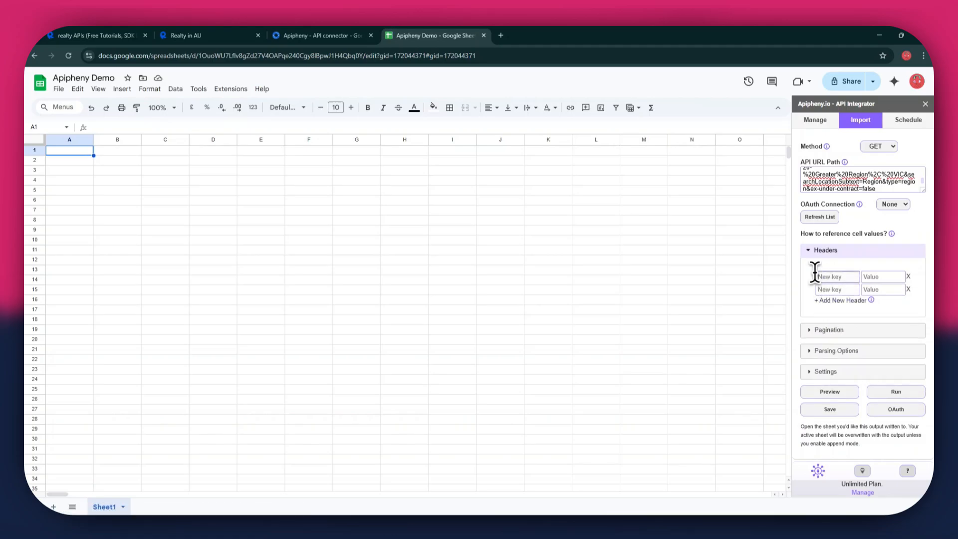
pyautogui.click(215, 34)
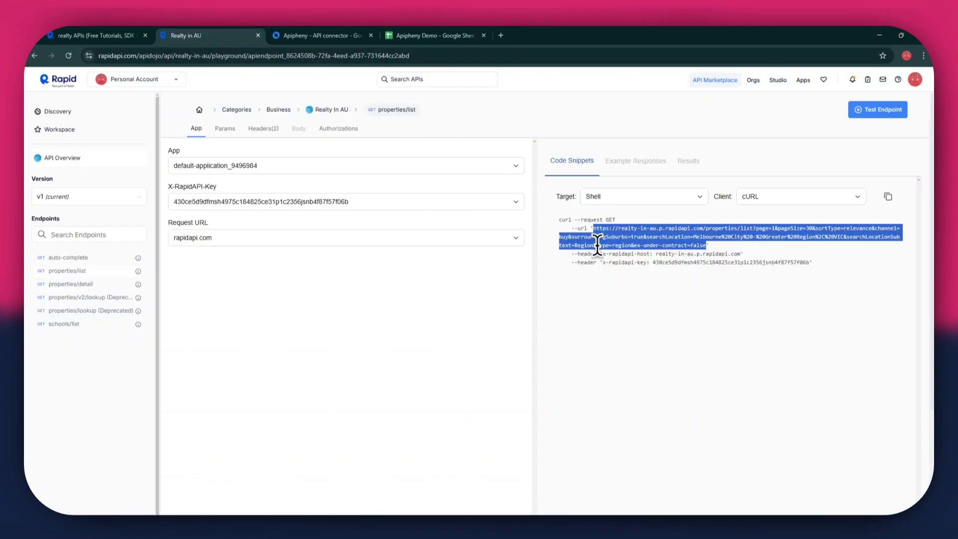
pyautogui.moveTo(604, 252); pyautogui.dragTo(641, 253)
pyautogui.hotkey('ctrl', 'c')
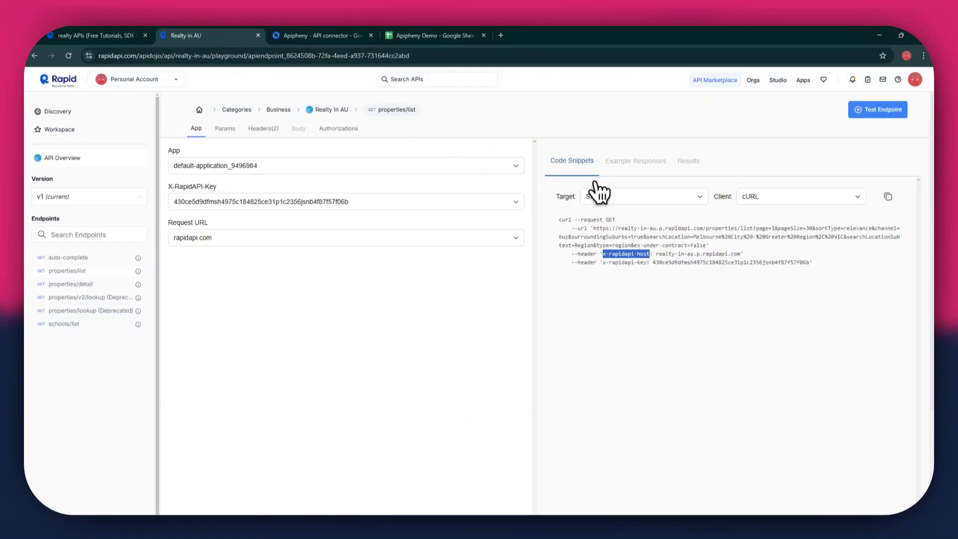
pyautogui.click(439, 33)
pyautogui.hotkey('ctrl', 'v')
# Set the x-rapidapi-host header's value to realty-in-au.p.rapidapi.com, copied from the cURL snippet
pyautogui.click(874, 274)
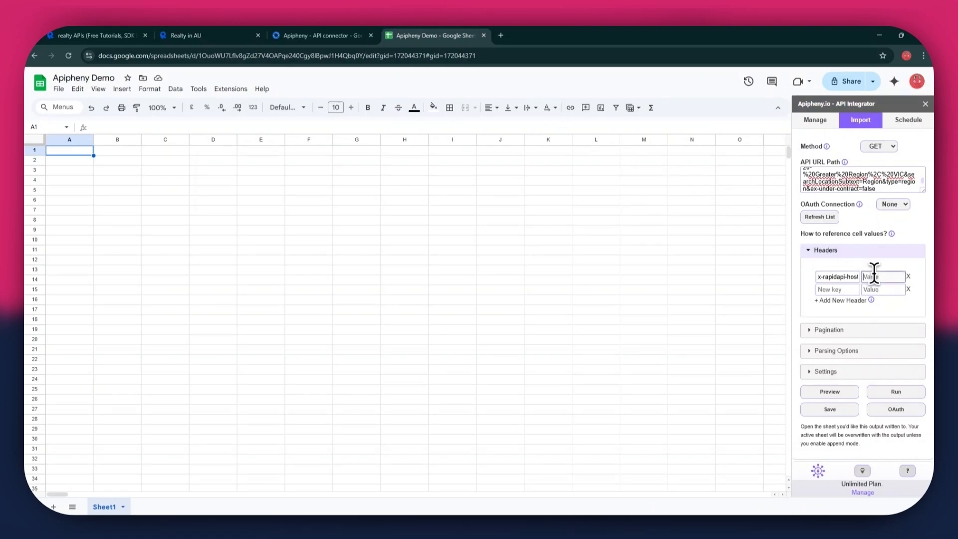
pyautogui.click(205, 34)
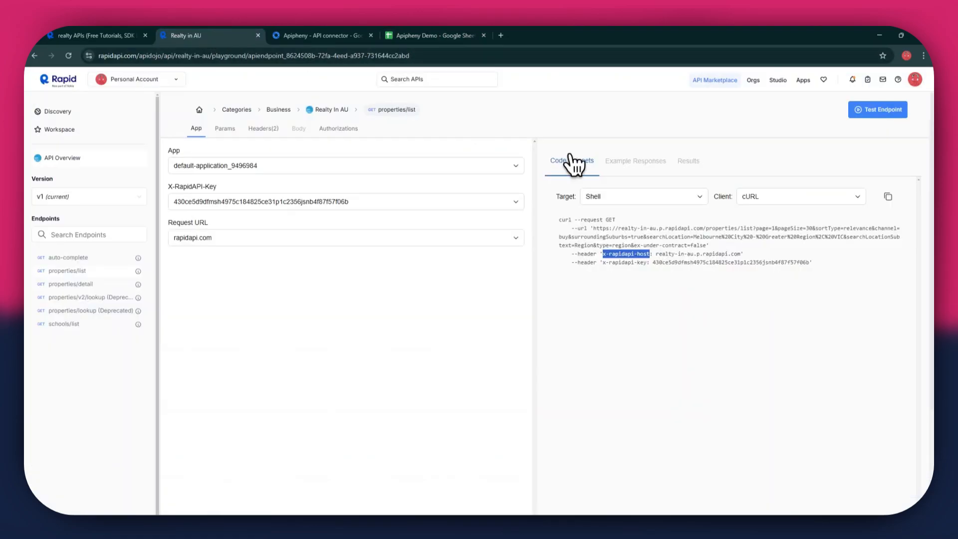
pyautogui.moveTo(656, 254); pyautogui.dragTo(741, 253)
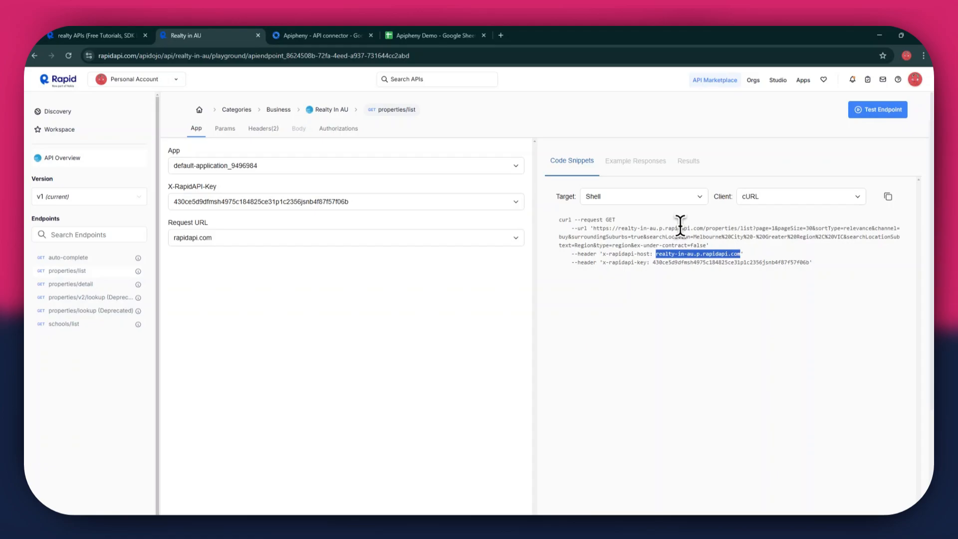
pyautogui.click(436, 31)
pyautogui.write('realty-in-au.p.rapidapi.com')
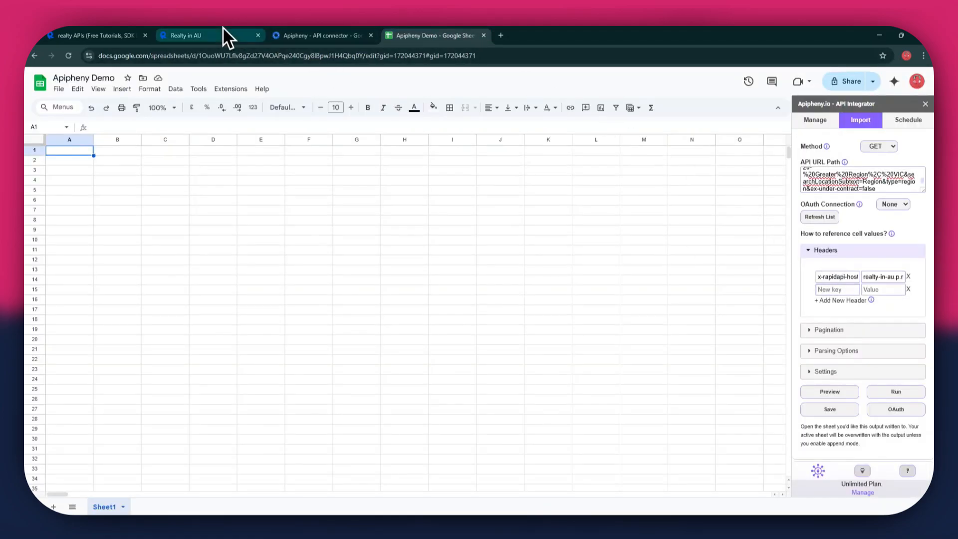
# Copy x-rapidapi-key from the cURL snippet as the key of the second request header
pyautogui.click(224, 33)
pyautogui.moveTo(603, 262); pyautogui.dragTo(637, 263)
pyautogui.hotkey('ctrl', 'c')
pyautogui.click(429, 36)
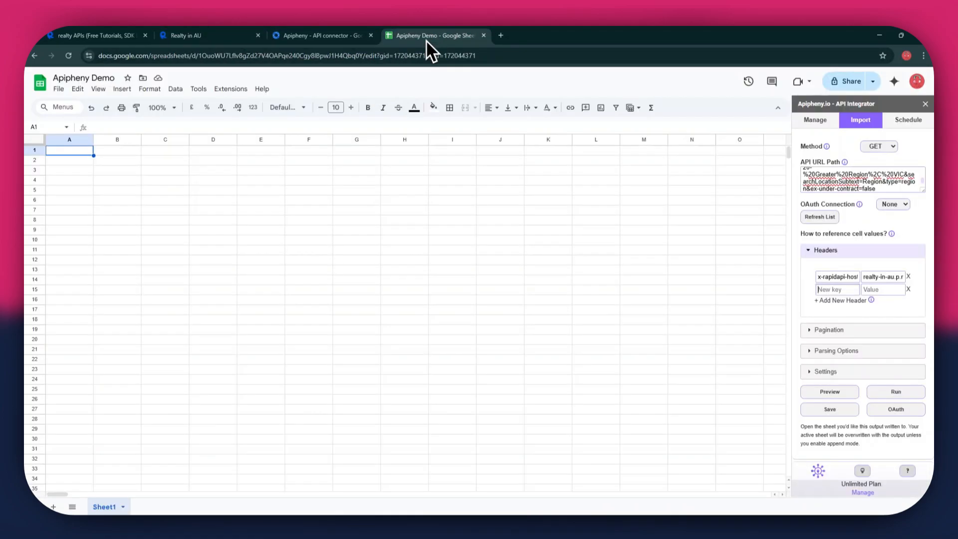
# Copy the API key from the cURL snippet and paste it as the x-rapidapi-key header's value
pyautogui.click(871, 289)
pyautogui.click(235, 35)
pyautogui.doubleClick(670, 263)
pyautogui.hotkey('ctrl', 'c')
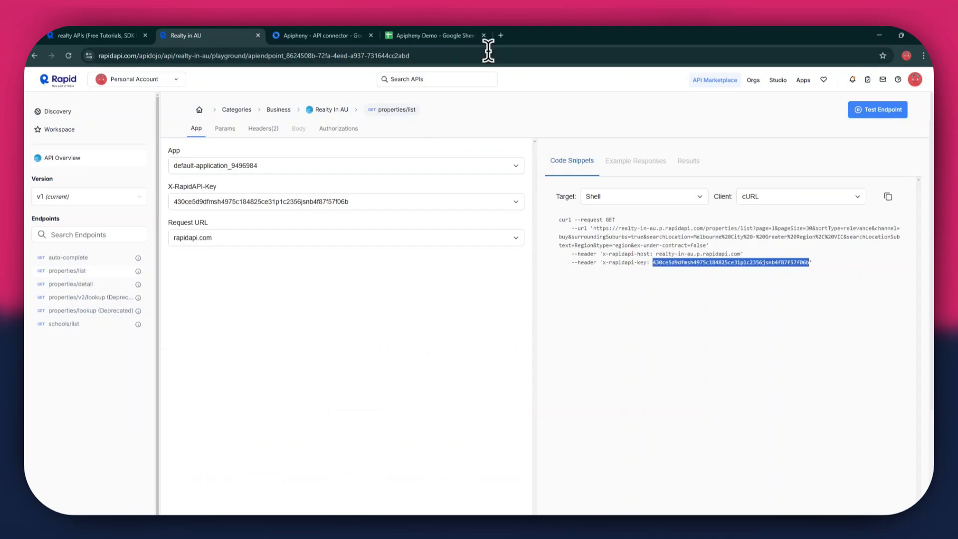
pyautogui.click(487, 36)
pyautogui.hotkey('ctrl', 'v')
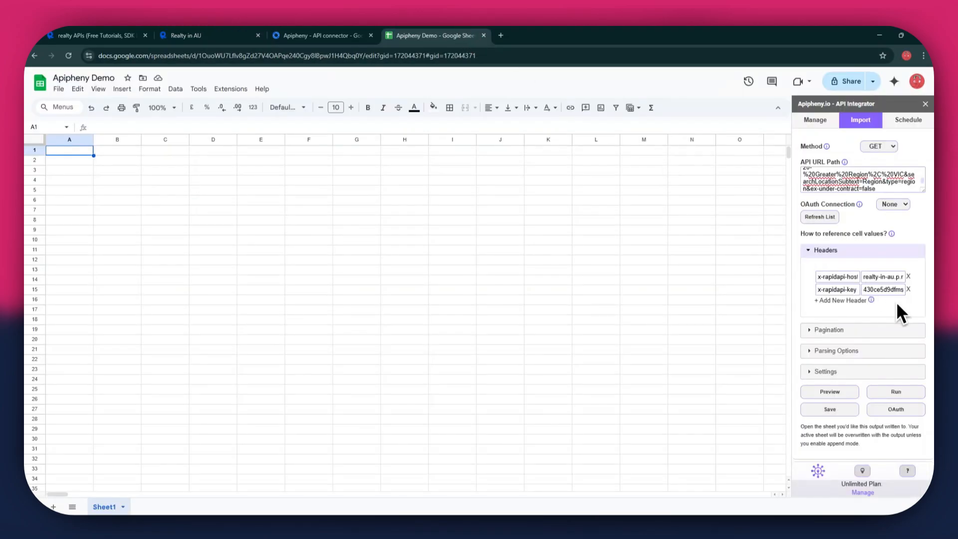
# Run the API request, accepting that Sheet1 is overwritten with its output
pyautogui.click(896, 392)
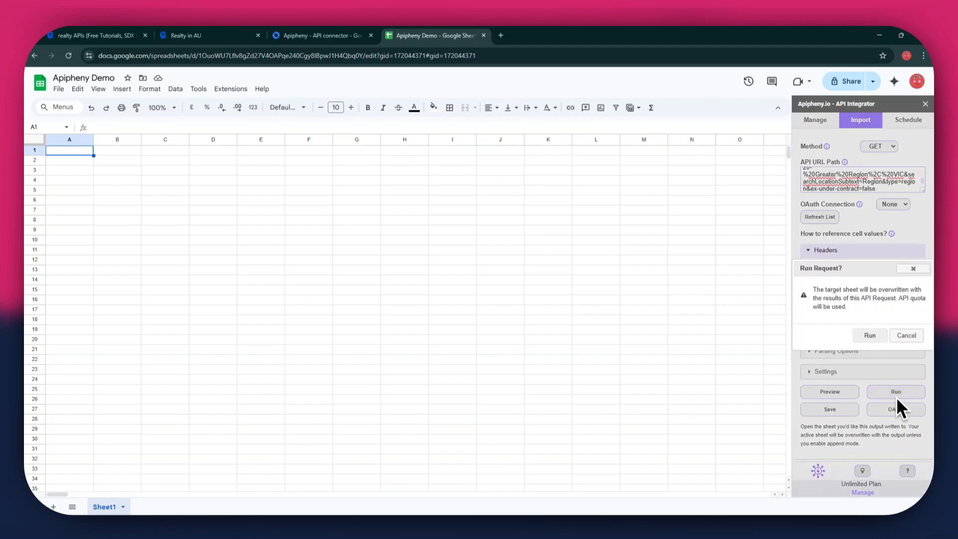
pyautogui.click(876, 339)
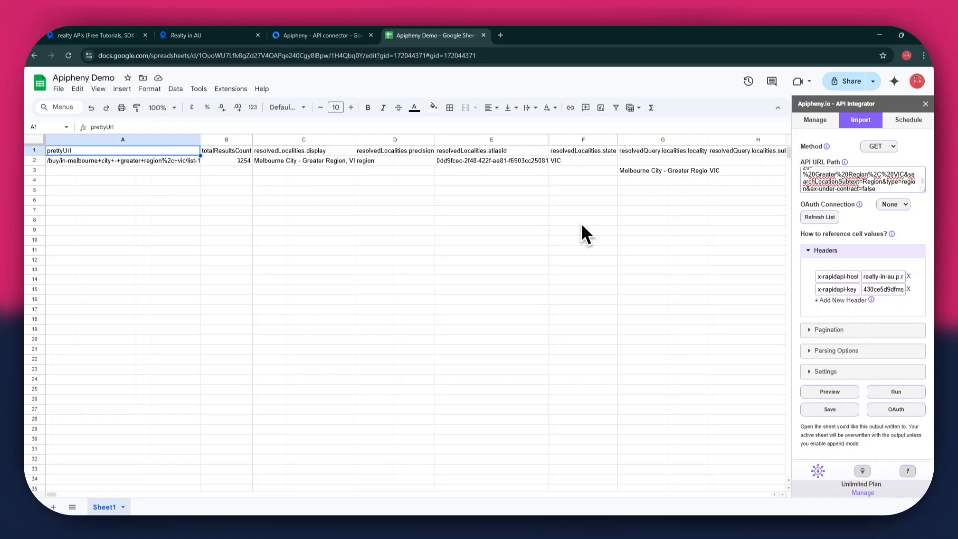
# In the Realty in AU playground on Rapid, set the properties/list endpoint's channel query parameter to rent
pyautogui.click(187, 34)
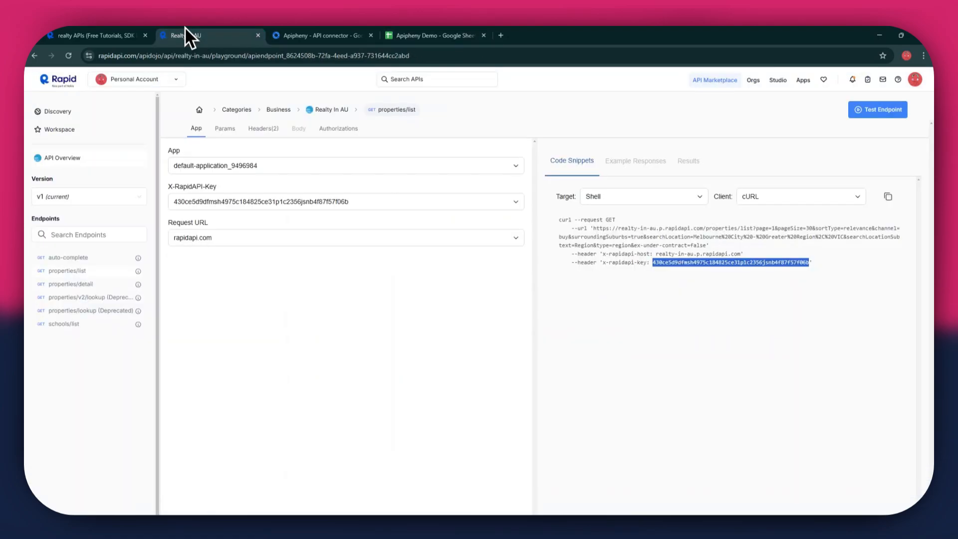
pyautogui.click(227, 134)
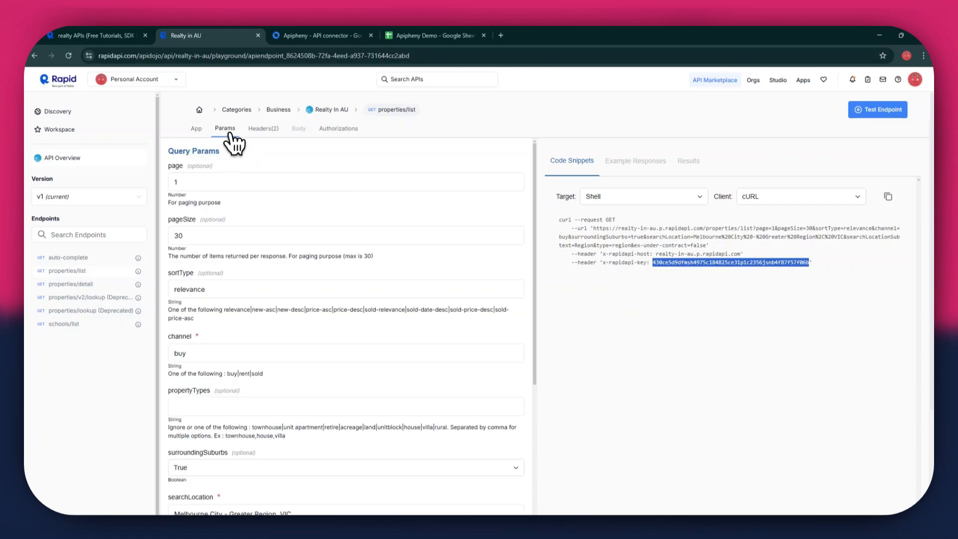
pyautogui.doubleClick(225, 353)
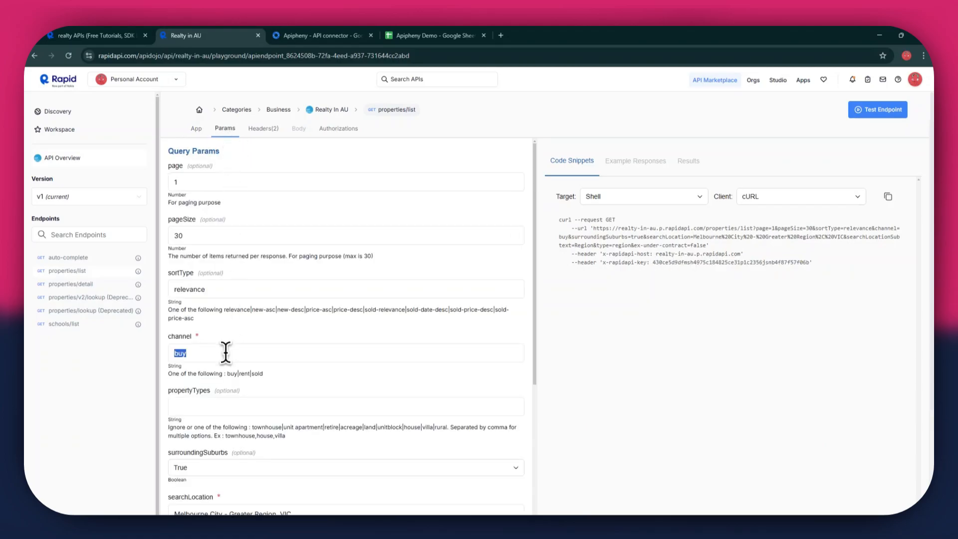
pyautogui.write('rent')
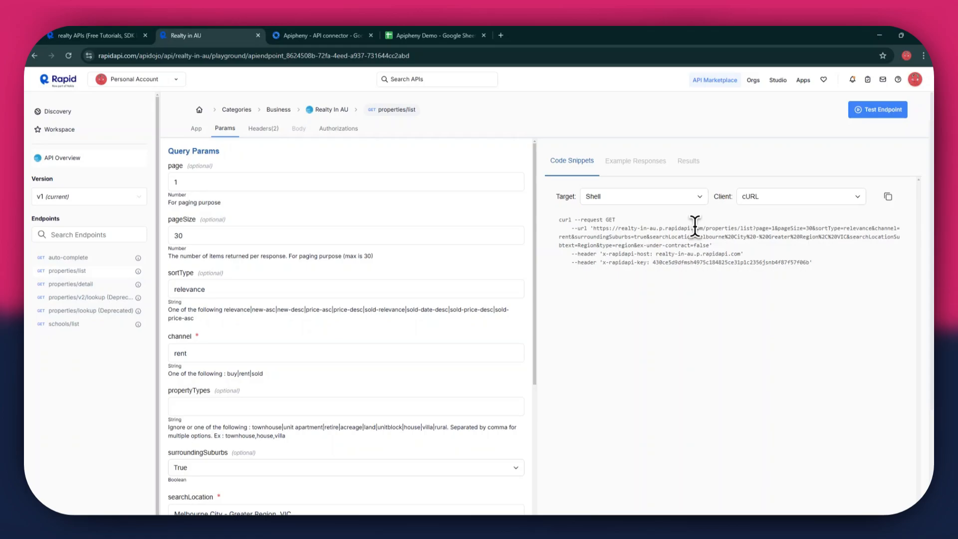
# Replace Apipheny's API URL path in Google Sheets with the rent request URL from the cURL snippet, and run the request, accepting the sheet overwrite
pyautogui.moveTo(593, 228); pyautogui.dragTo(702, 243)
pyautogui.hotkey('ctrl', 'c')
pyautogui.click(434, 32)
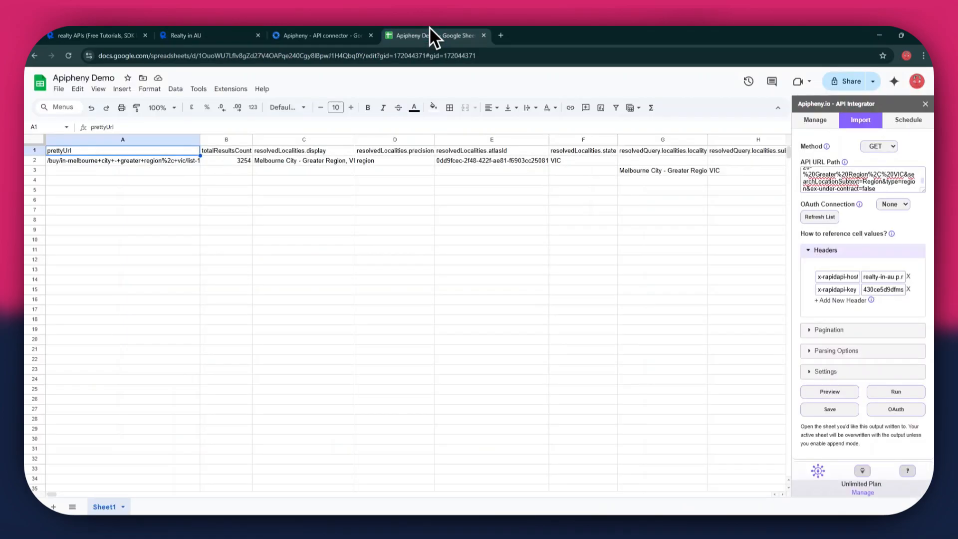
pyautogui.click(891, 189)
pyautogui.hotkey('ctrl', 'v')
pyautogui.hotkey('ctrl', 'a')
pyautogui.hotkey('ctrl', 'v')
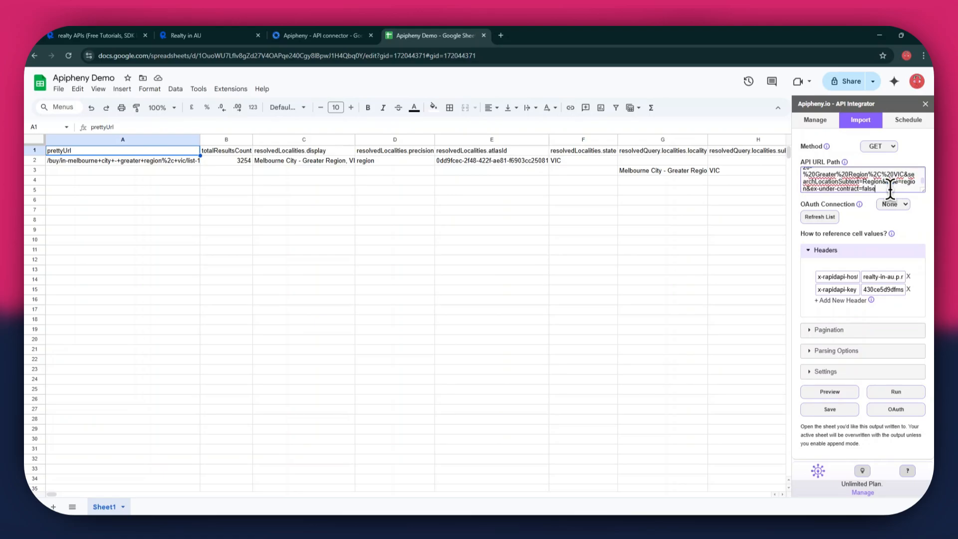
pyautogui.click(897, 392)
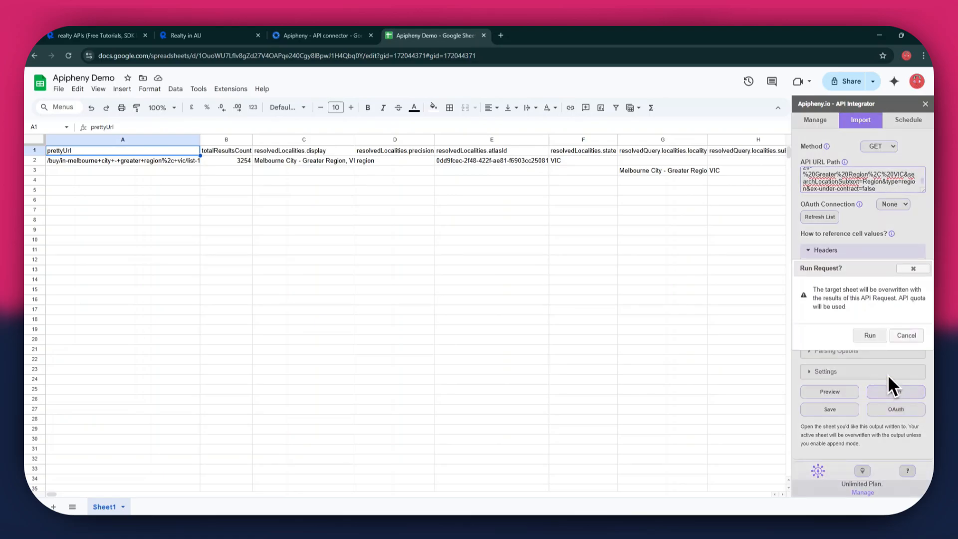
pyautogui.click(875, 333)
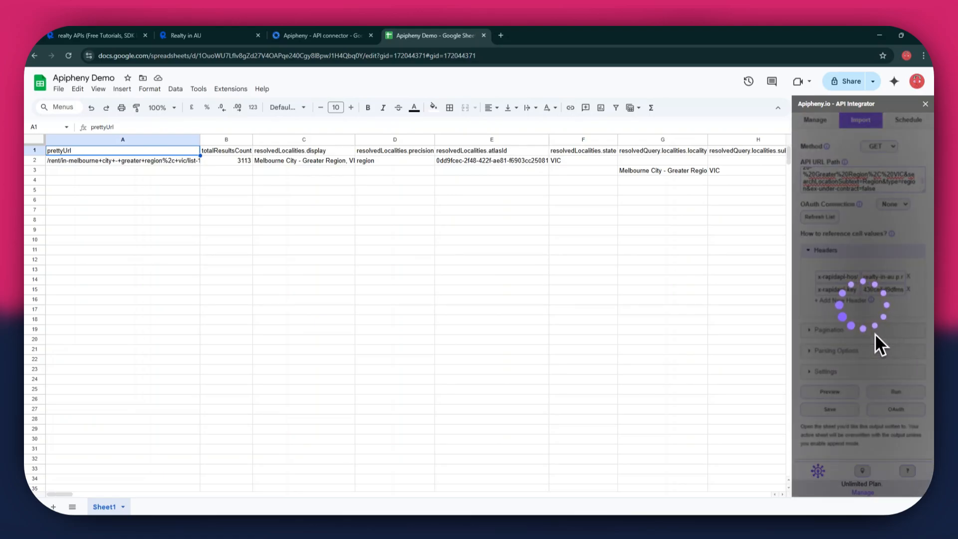